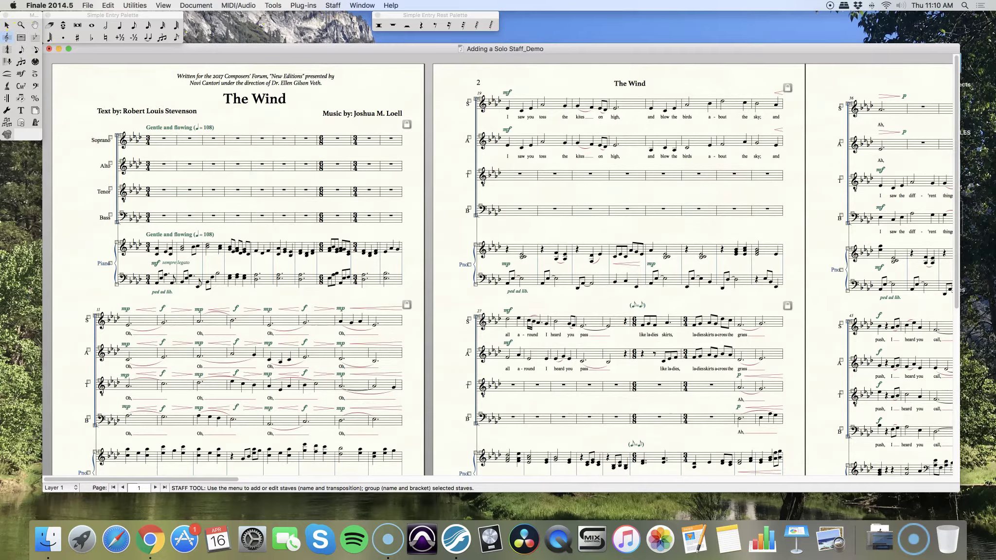
# Step: Open the New Staves dialog and select its Number of Staves value of 1
pyautogui.click(331, 5)
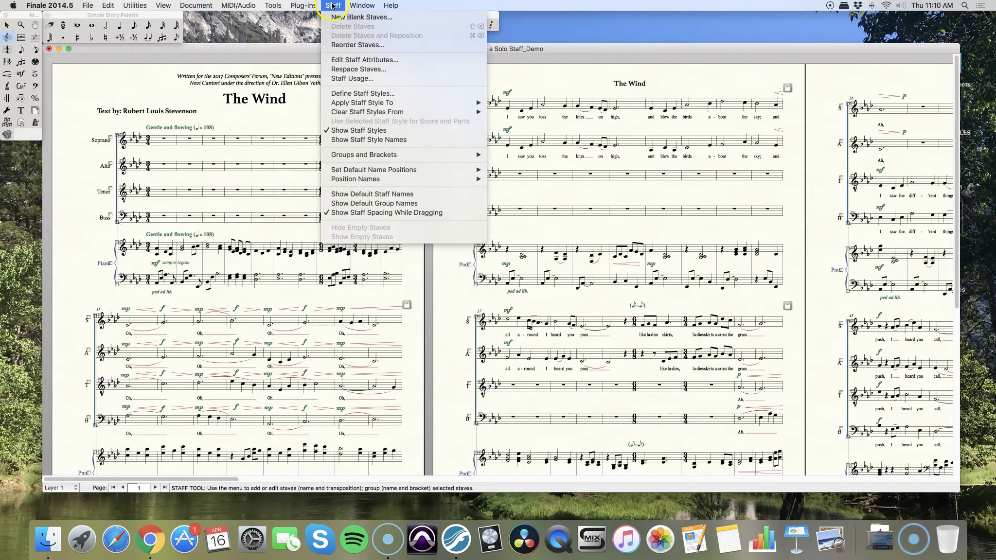
pyautogui.click(354, 18)
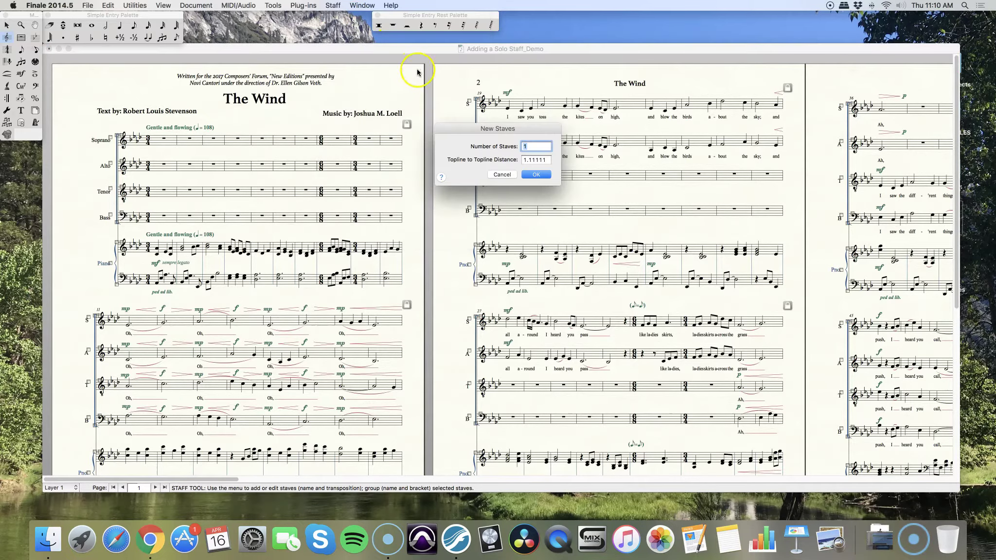
pyautogui.doubleClick(526, 146)
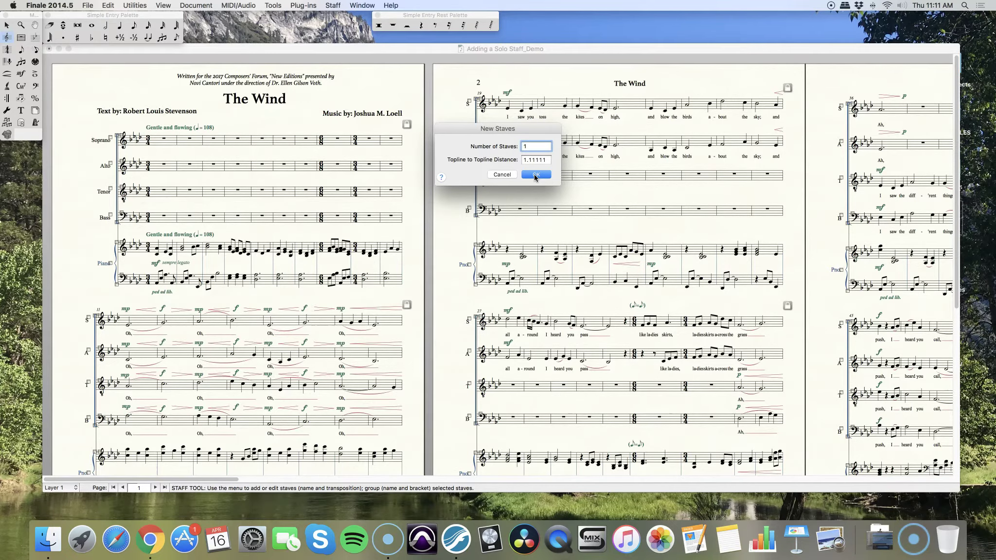
# Step: Confirm the New Staves dialog to add 1 blank treble staff below the piano
pyautogui.click(535, 175)
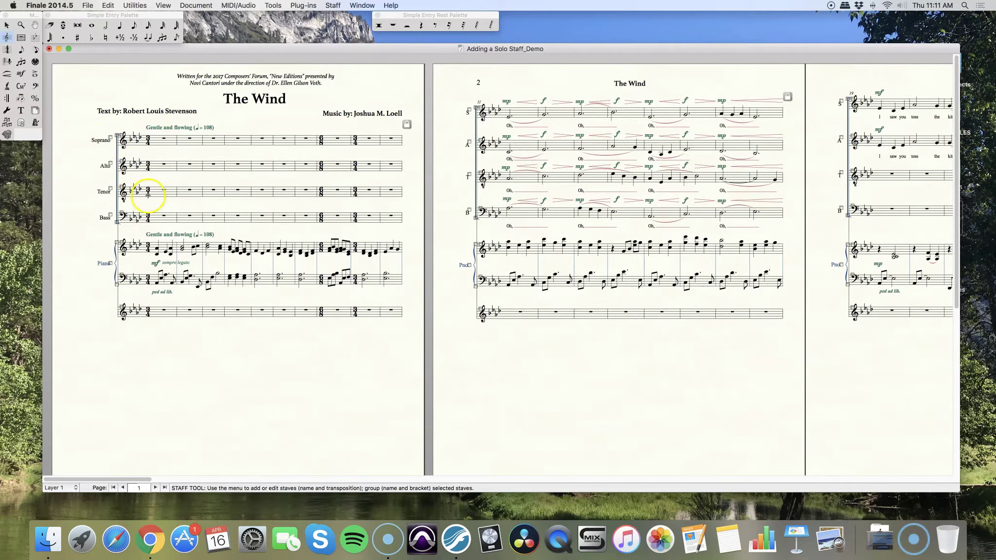
# Step: In Reorder Staves, move Staff 7 up to the very top, above Soprano
pyautogui.click(331, 5)
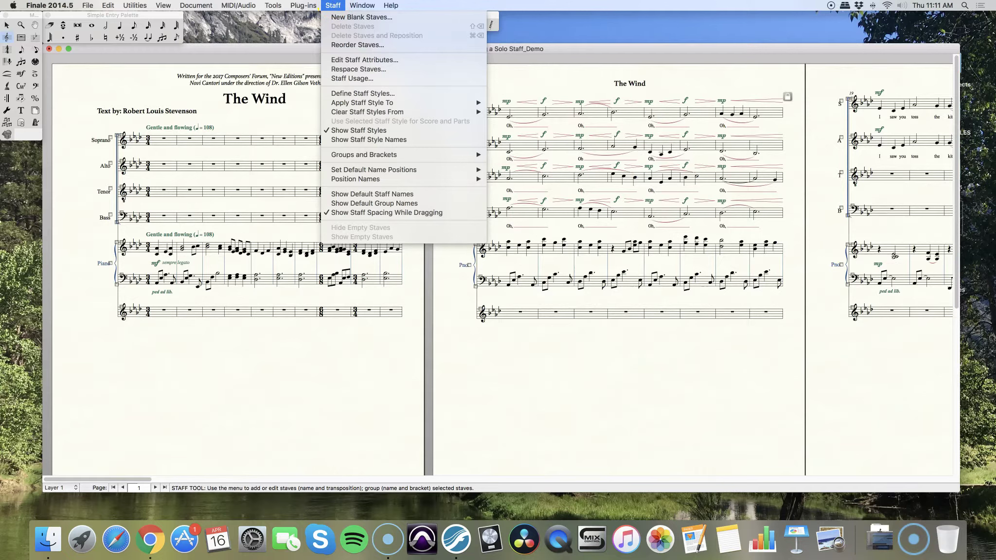
pyautogui.click(344, 45)
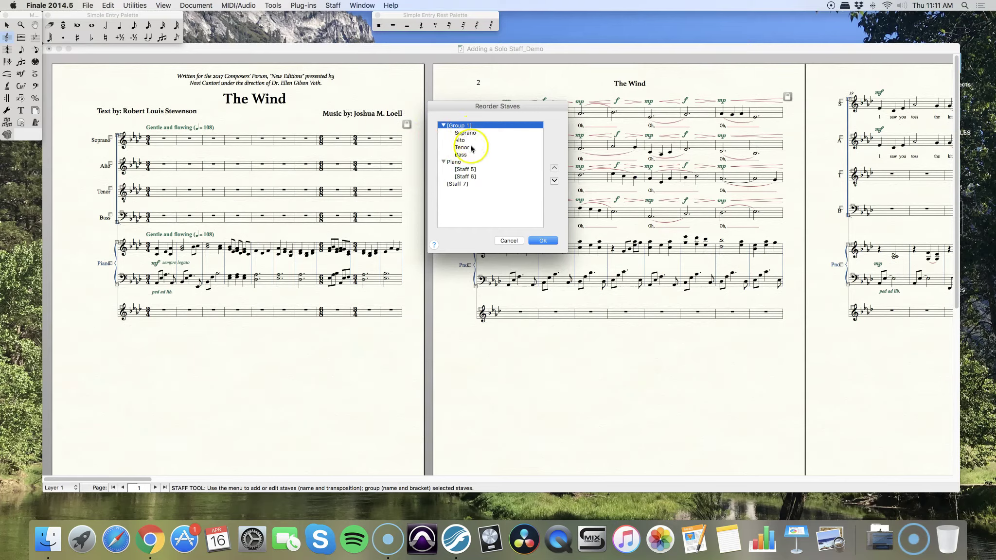
pyautogui.click(463, 185)
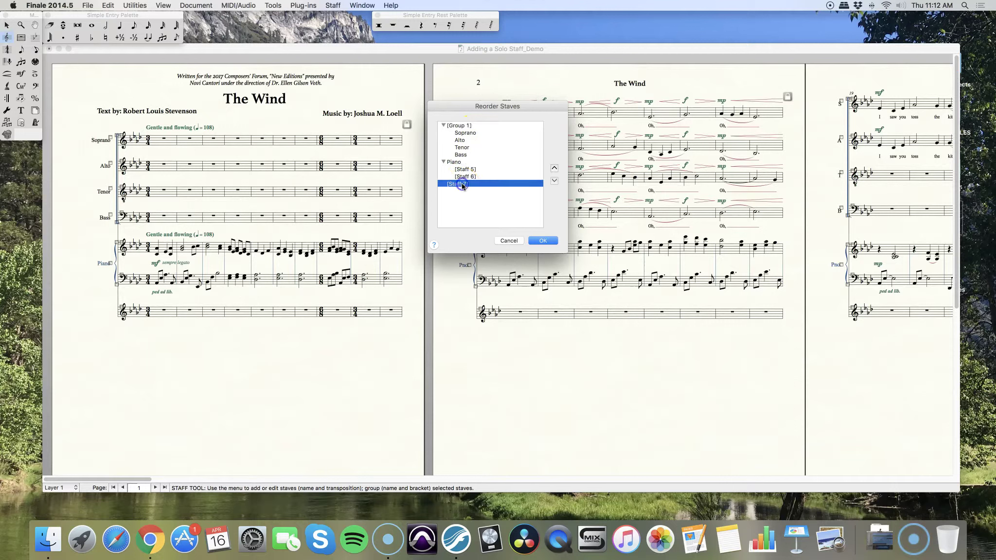
pyautogui.click(559, 181)
pyautogui.click(554, 169)
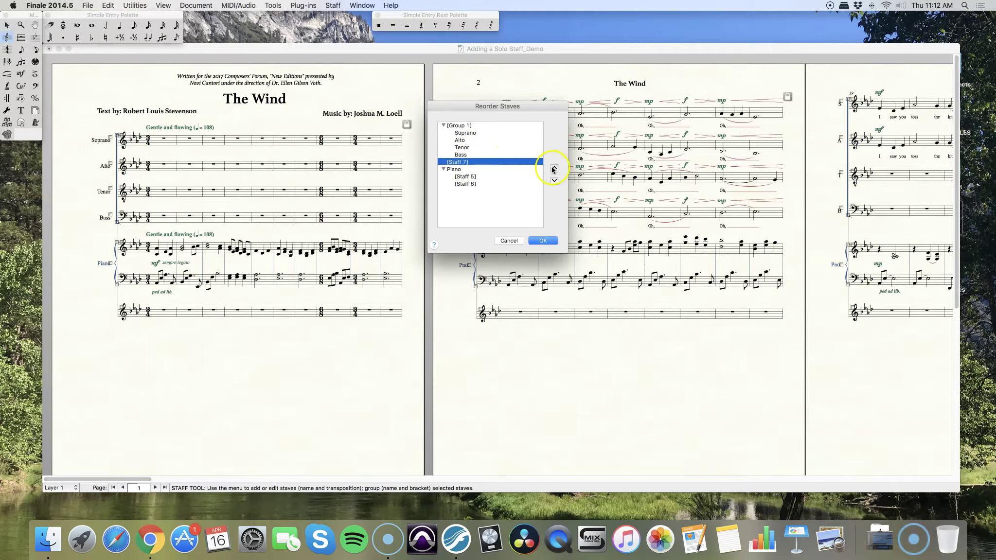
pyautogui.click(555, 169)
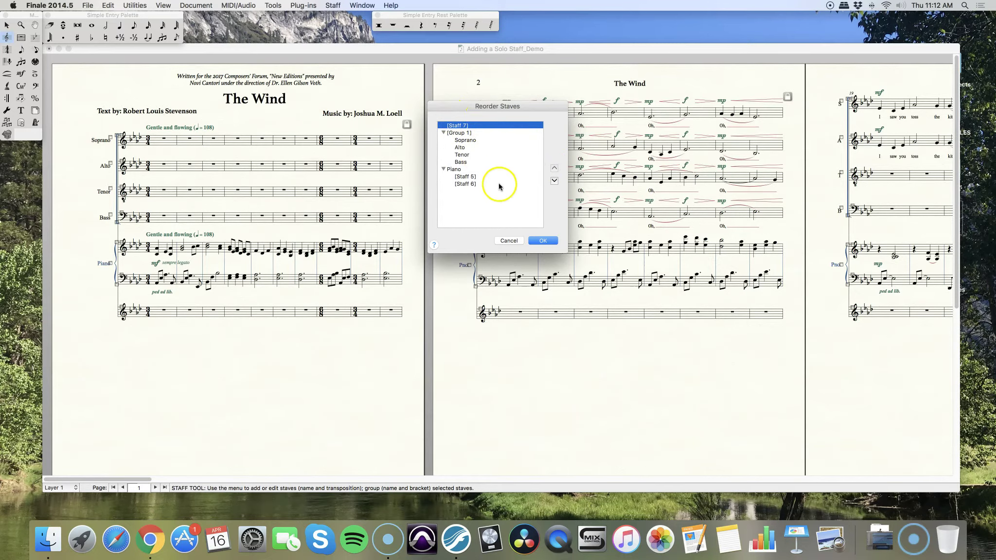
pyautogui.click(557, 241)
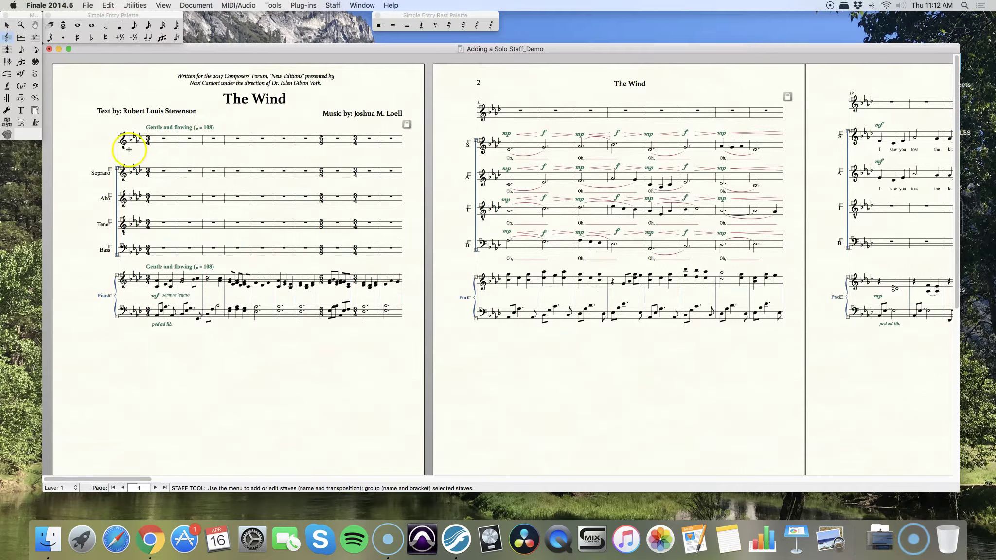
# Step: Give the new top staff the full staff name 'Solo'
pyautogui.rightClick(122, 135)
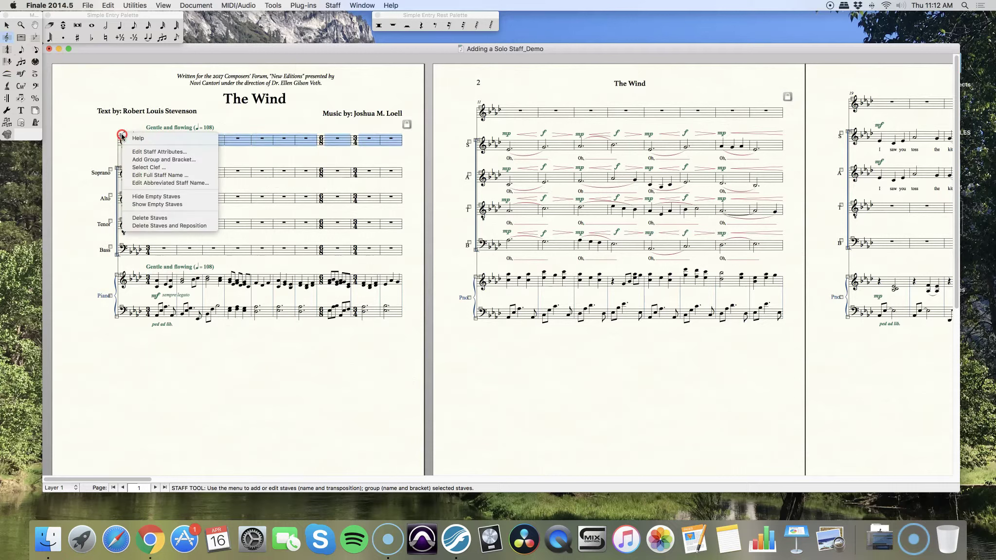
pyautogui.click(151, 154)
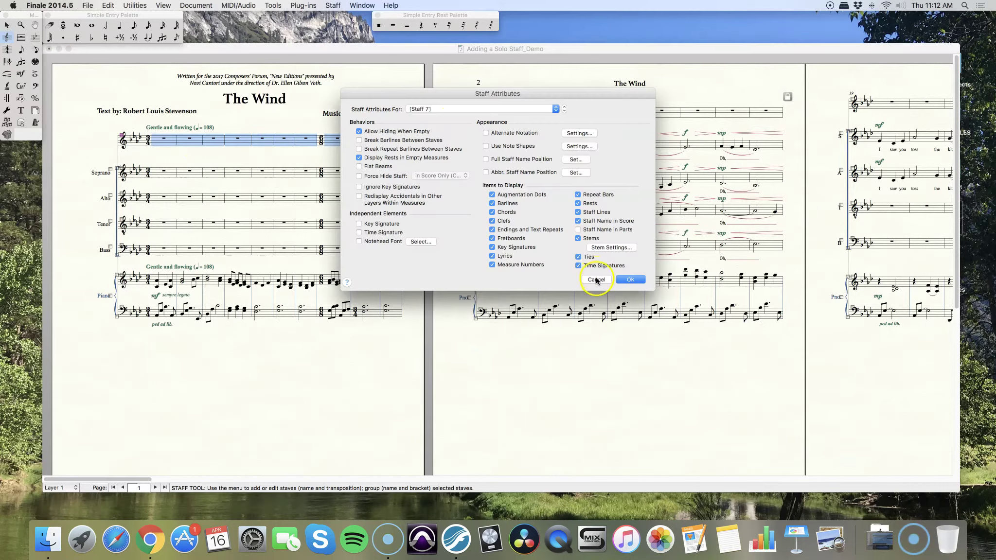
pyautogui.click(596, 280)
pyautogui.rightClick(120, 136)
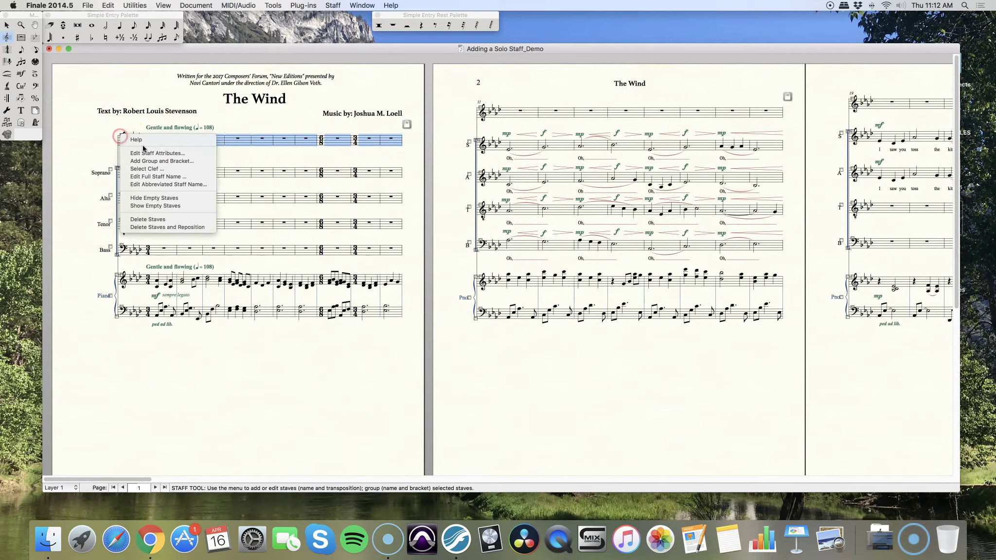
pyautogui.click(185, 179)
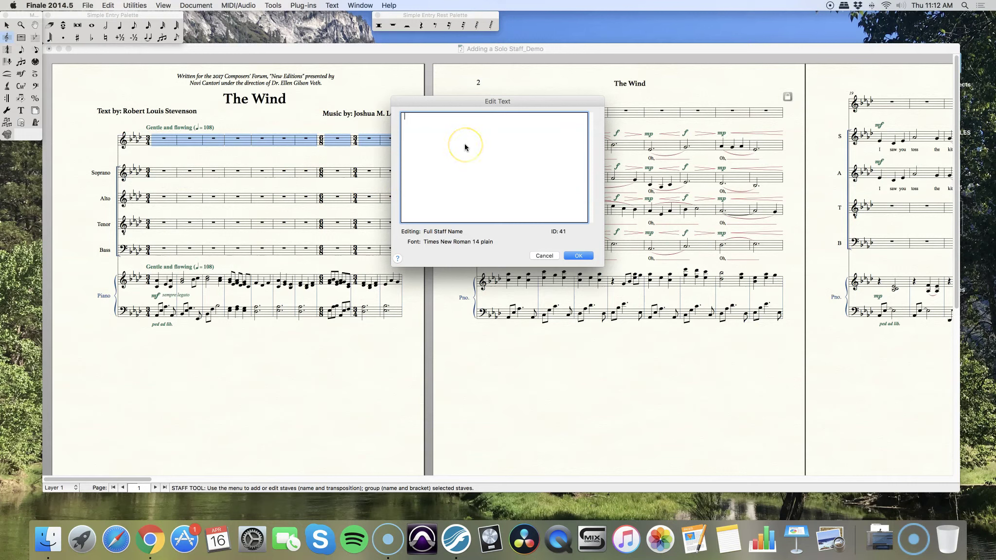
pyautogui.click(561, 234)
pyautogui.click(579, 257)
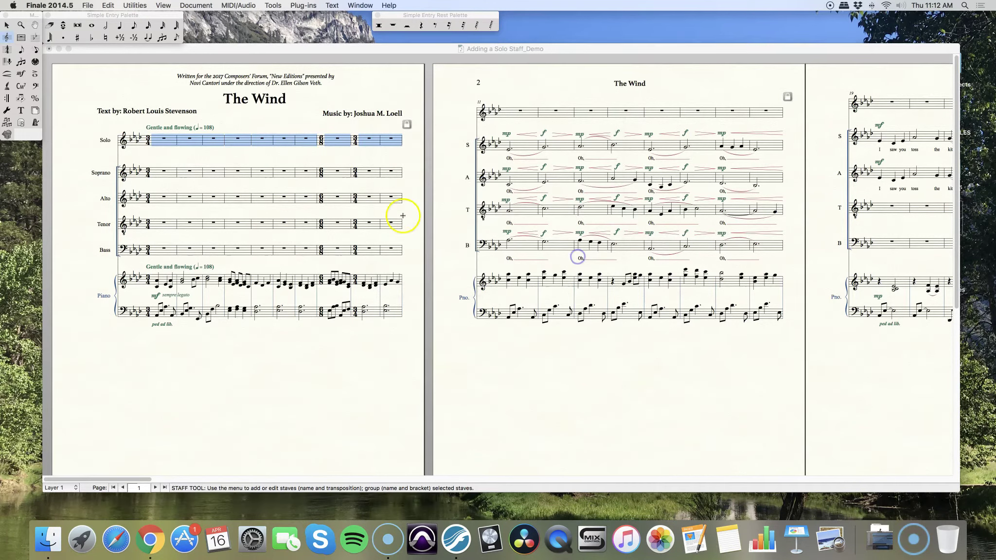
# Step: Set the Solo staff's abbreviated name to 'Solo' for later systems
pyautogui.rightClick(122, 138)
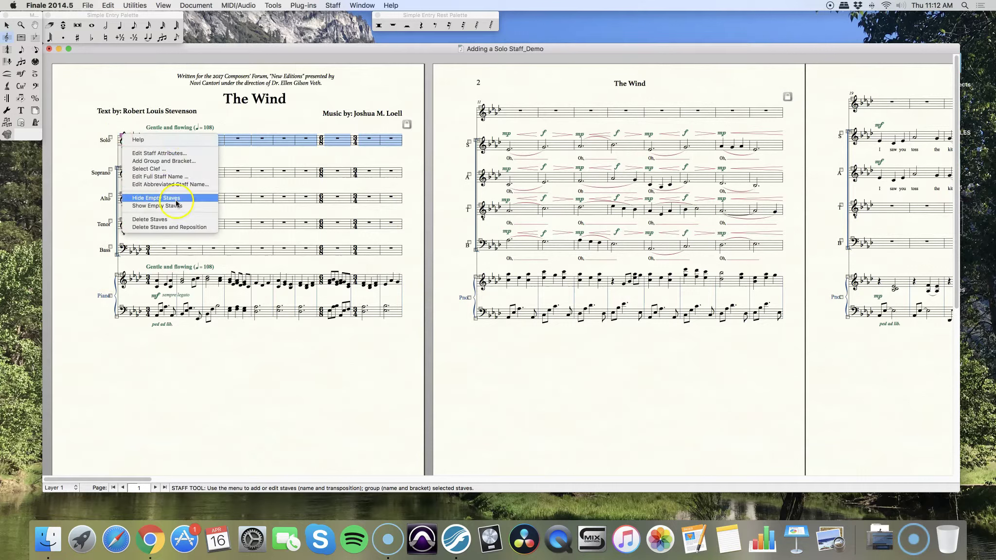
pyautogui.click(180, 185)
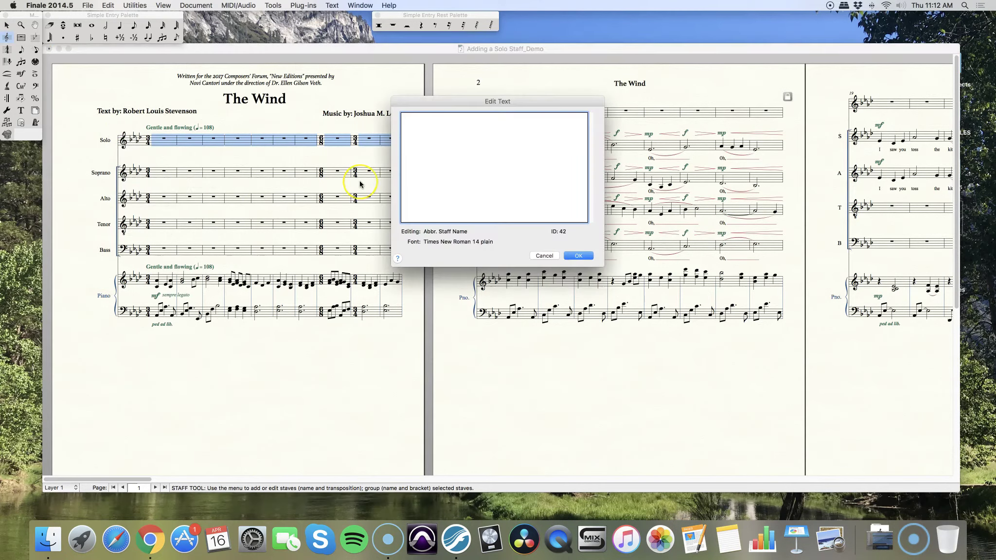
pyautogui.write('Solo')
pyautogui.click(575, 255)
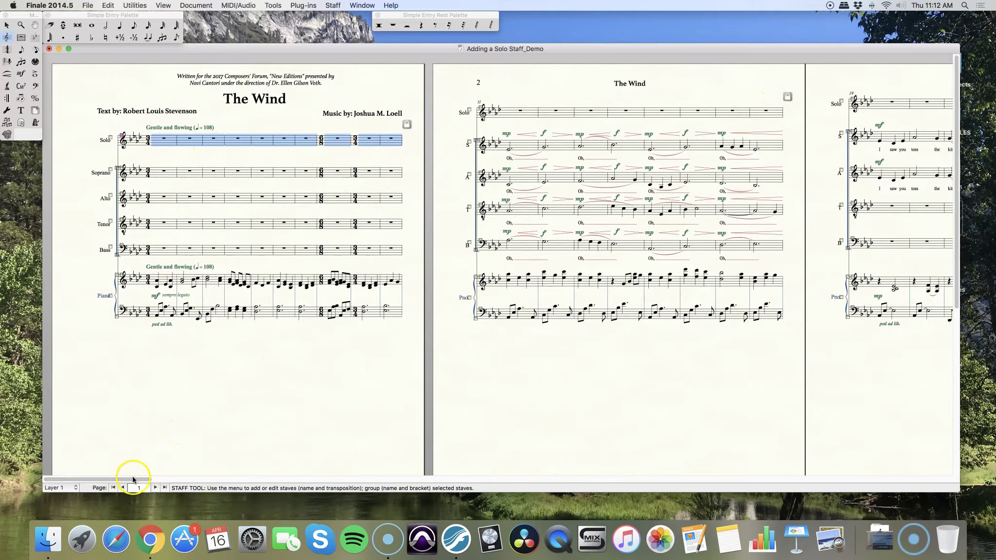
# Step: Scroll to pages 5–6 and select the Solo staff's empty measures there with the Staff tool
pyautogui.moveTo(145, 480); pyautogui.dragTo(395, 479)
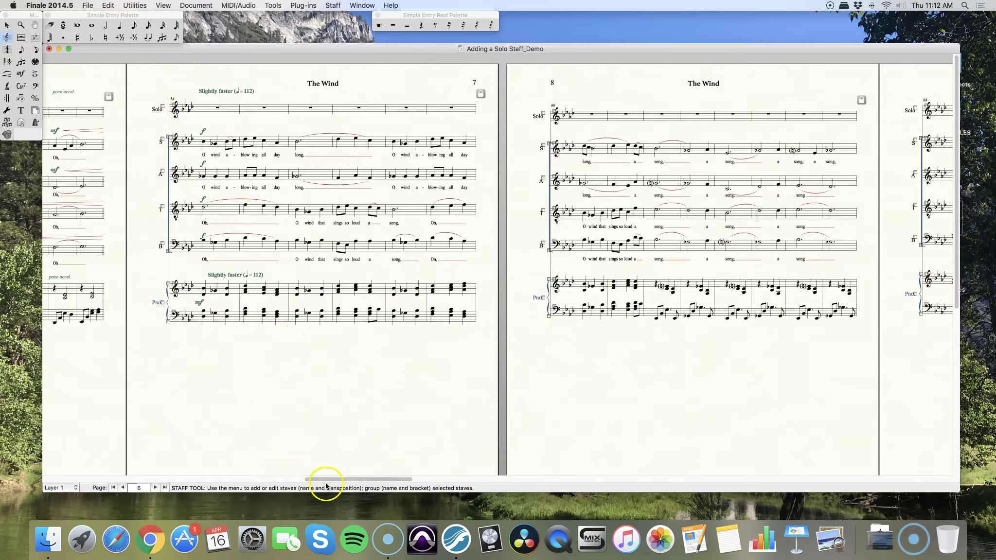
pyautogui.moveTo(324, 481); pyautogui.dragTo(273, 480)
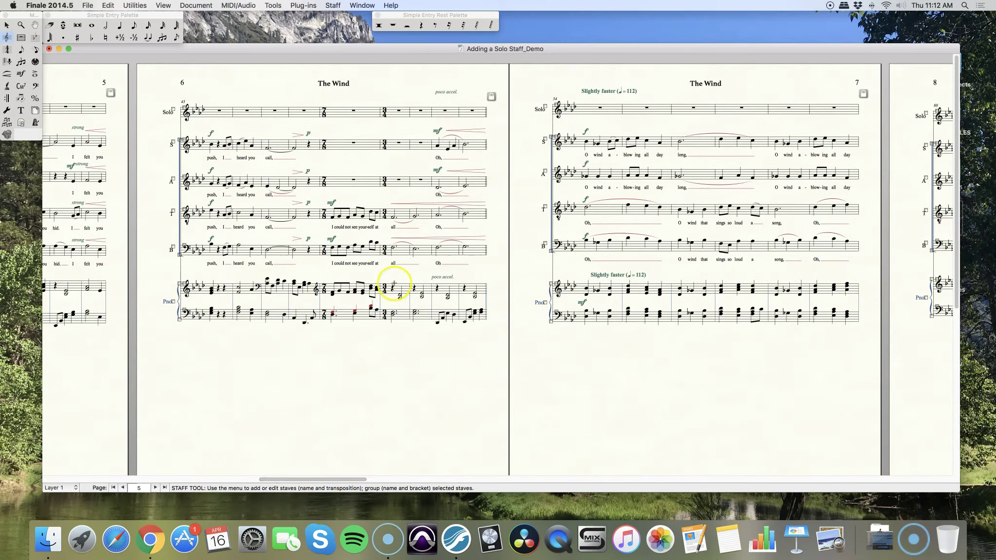
pyautogui.click(470, 112)
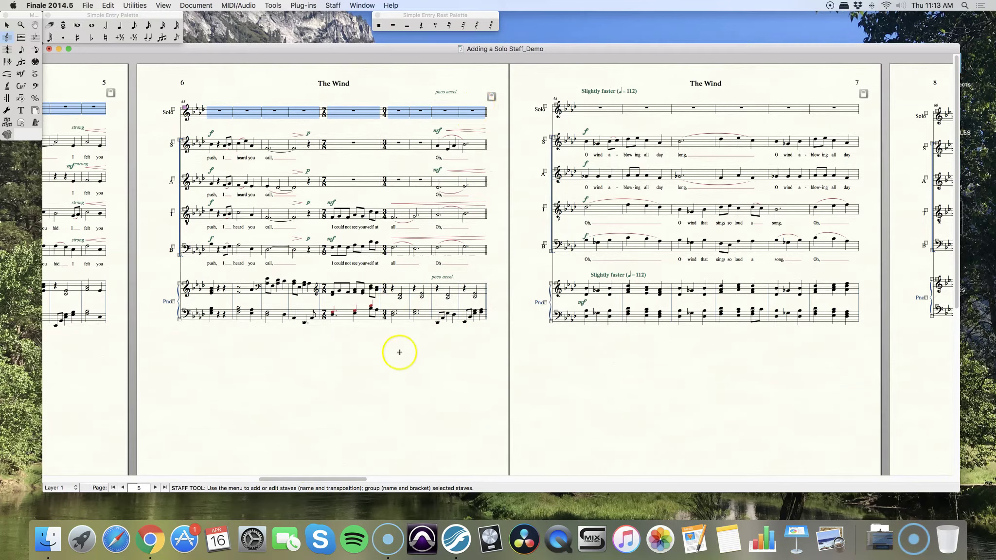
pyautogui.moveTo(337, 480); pyautogui.dragTo(111, 463)
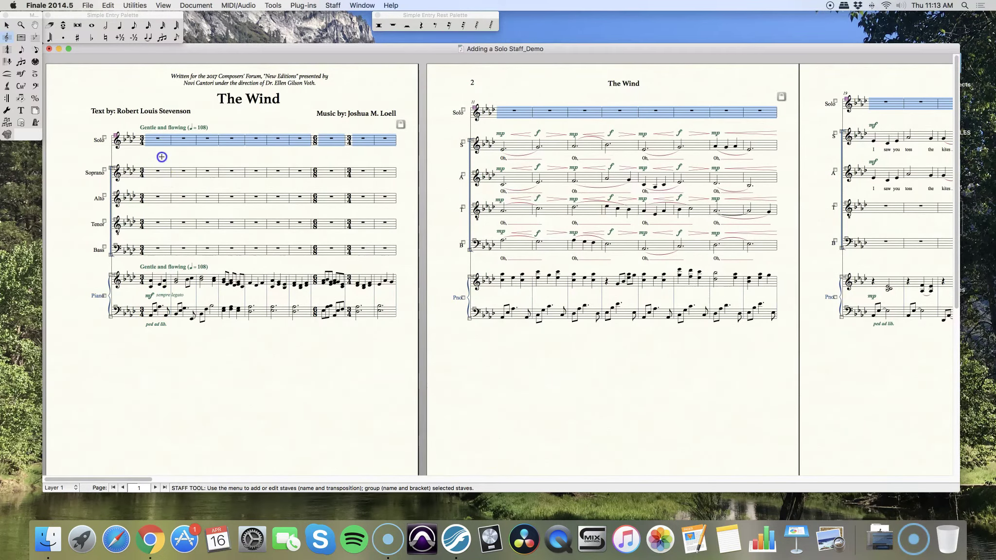
pyautogui.click(162, 156)
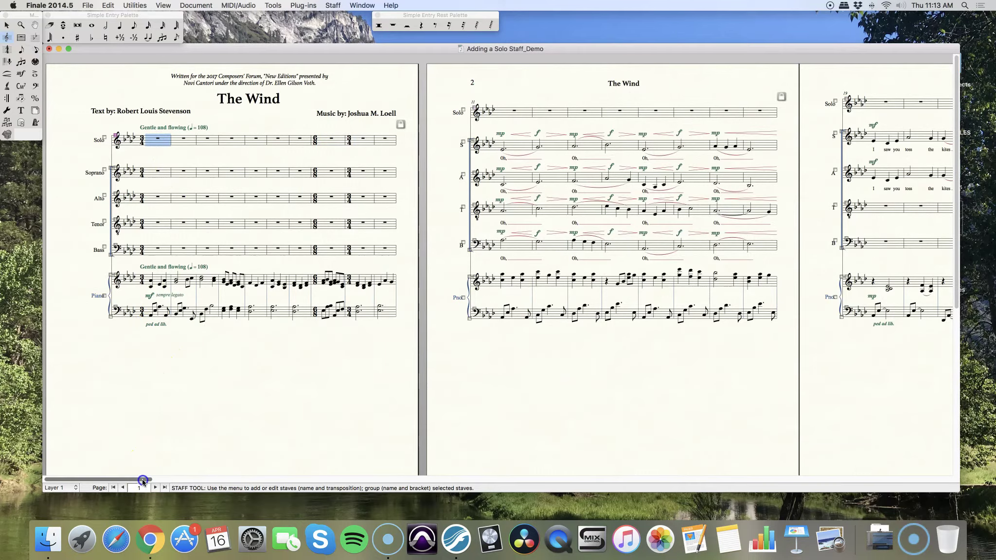
pyautogui.moveTo(142, 479); pyautogui.dragTo(351, 464)
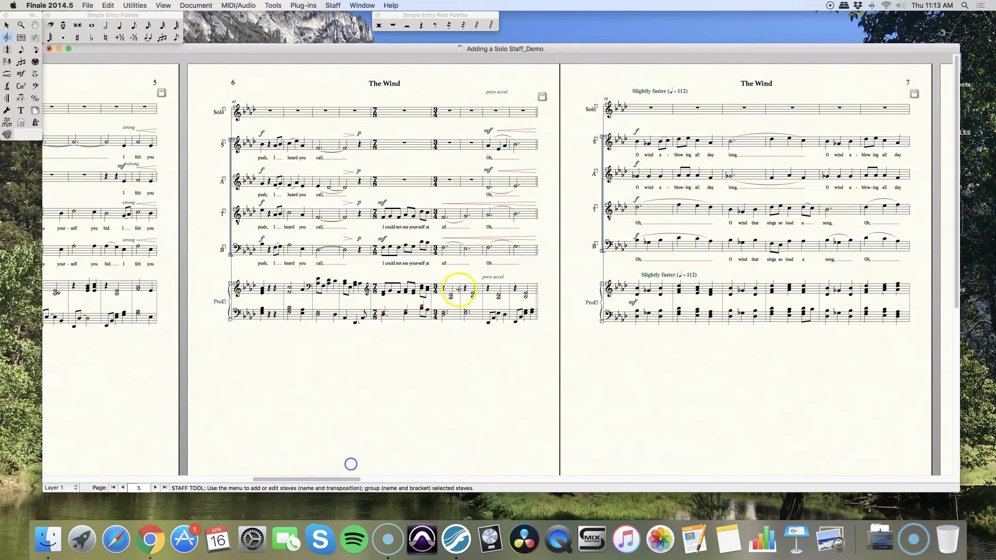
pyautogui.click(525, 113)
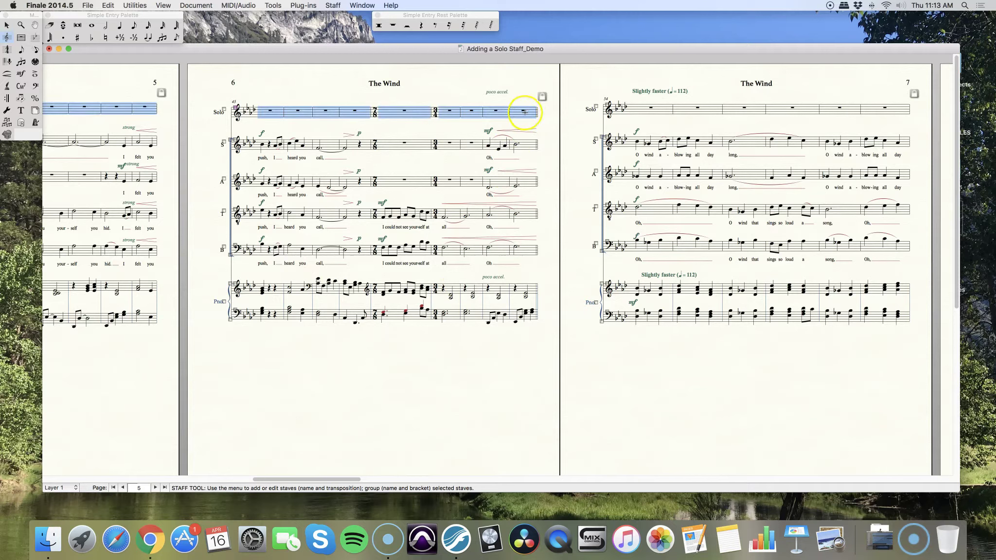
# Step: Apply the '13. Hide Staff (and Collapse)' staff style to the selected Solo measures
pyautogui.rightClick(525, 113)
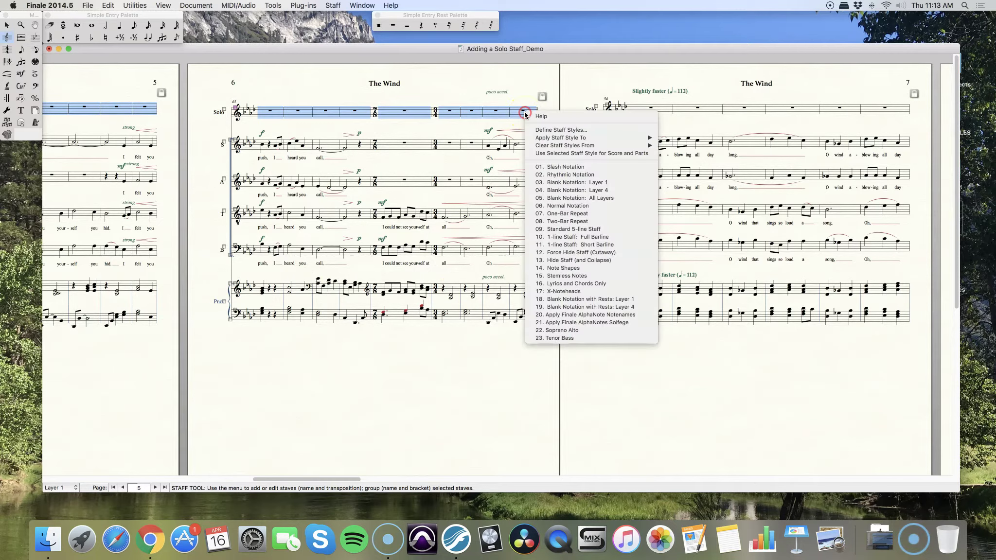
pyautogui.click(614, 260)
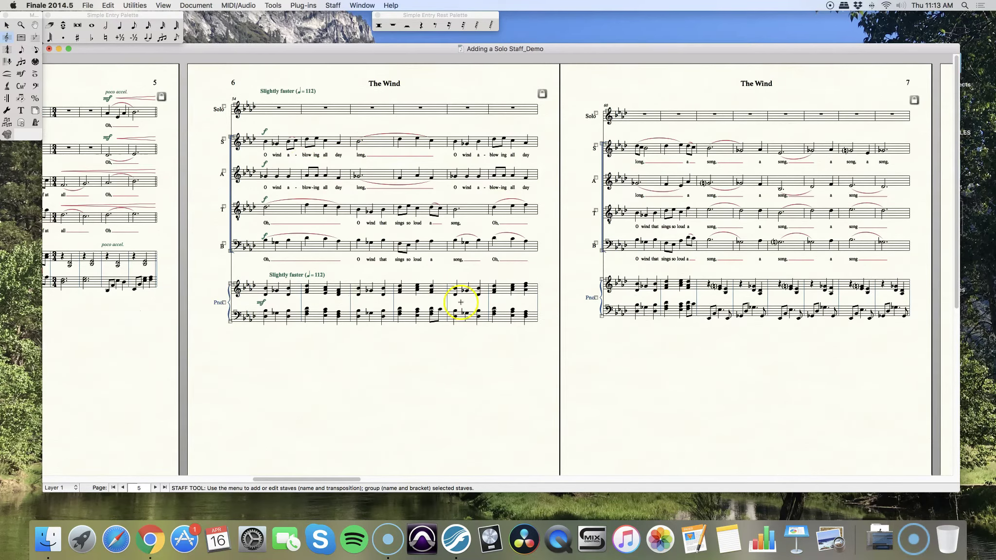
# Step: Scroll to pages 6–7 and pick the quarter-note and dot tools in the Simple Entry Palette
pyautogui.moveTo(323, 480); pyautogui.dragTo(211, 470)
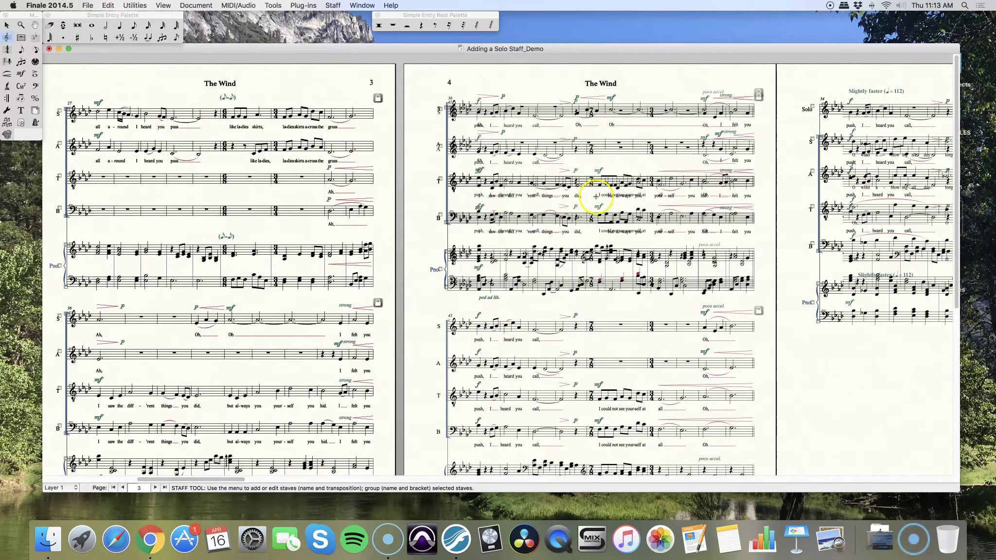
pyautogui.moveTo(188, 479); pyautogui.dragTo(222, 458)
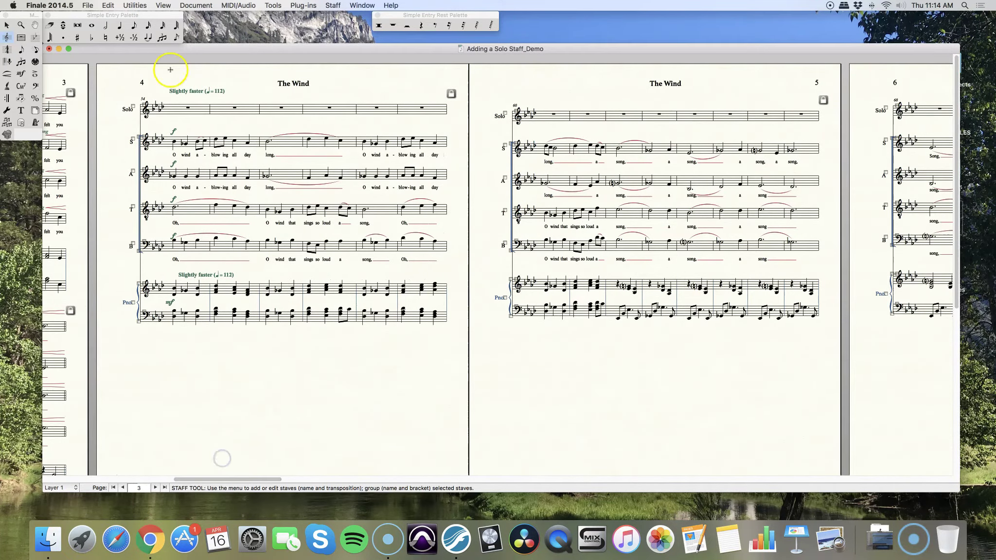
pyautogui.click(117, 26)
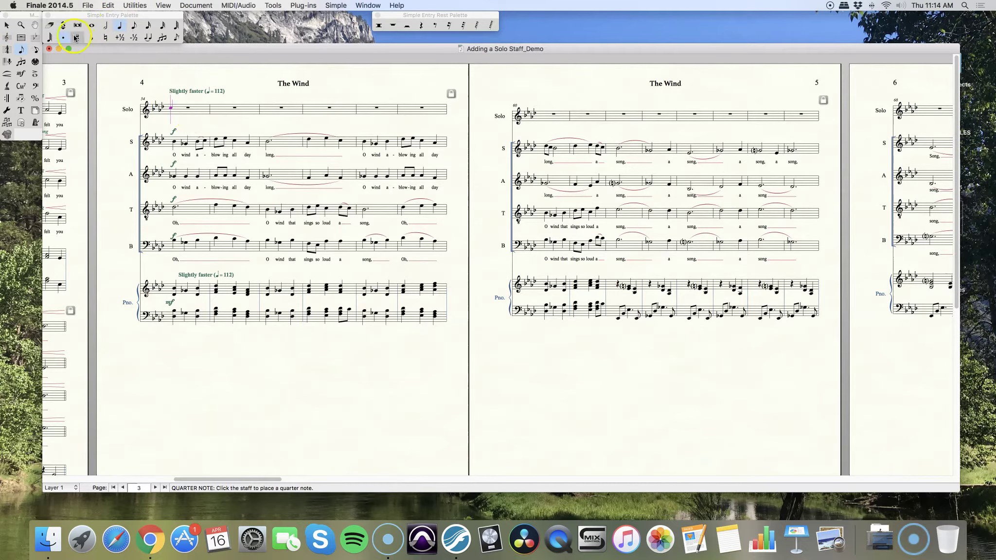
pyautogui.click(69, 38)
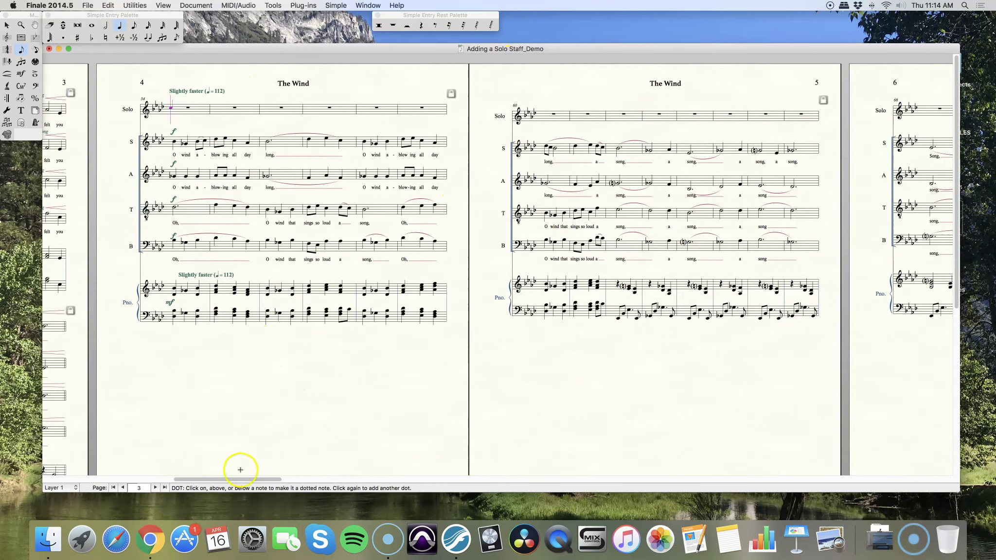
pyautogui.moveTo(262, 479); pyautogui.dragTo(329, 469)
# Step: Select the Solo measures on pages 15–16 and apply Hide Staff (and Collapse) to them
pyautogui.click(6, 26)
pyautogui.click(196, 109)
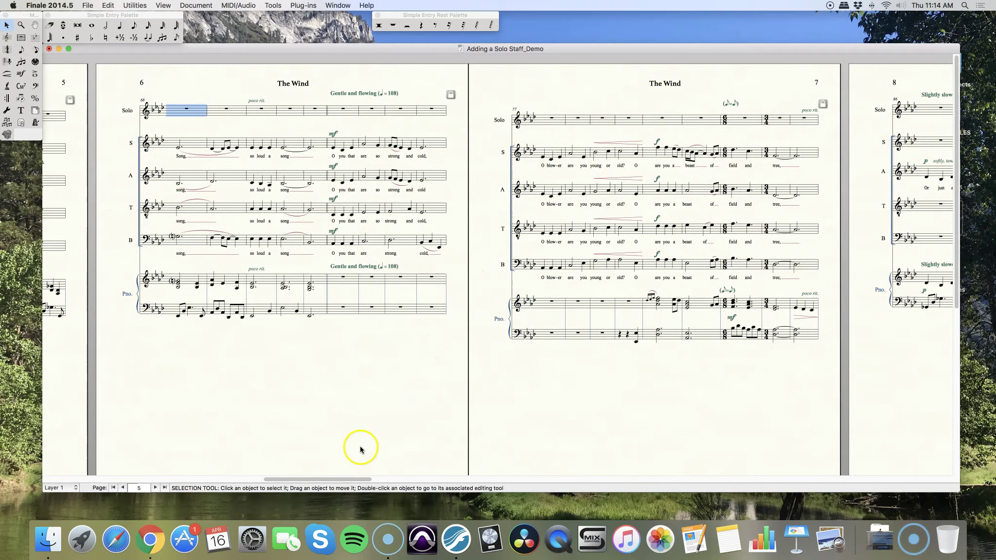
pyautogui.moveTo(330, 478); pyautogui.dragTo(740, 479)
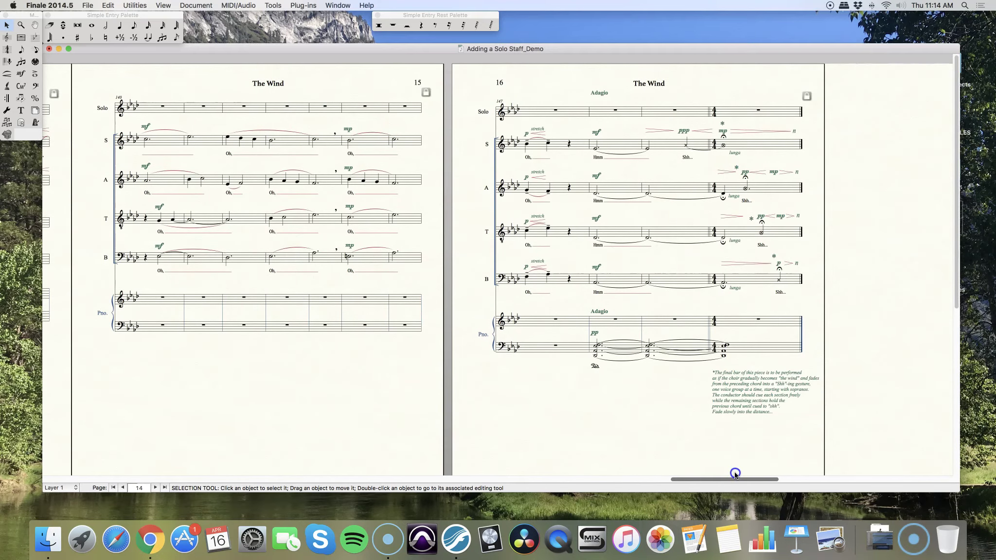
pyautogui.tripleClick(759, 108)
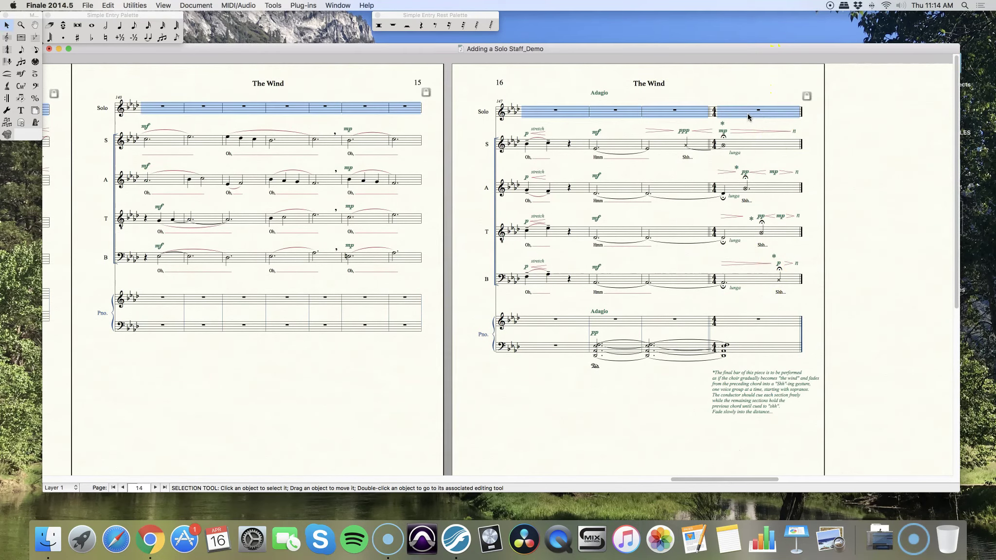
pyautogui.rightClick(749, 118)
pyautogui.click(716, 82)
pyautogui.click(7, 37)
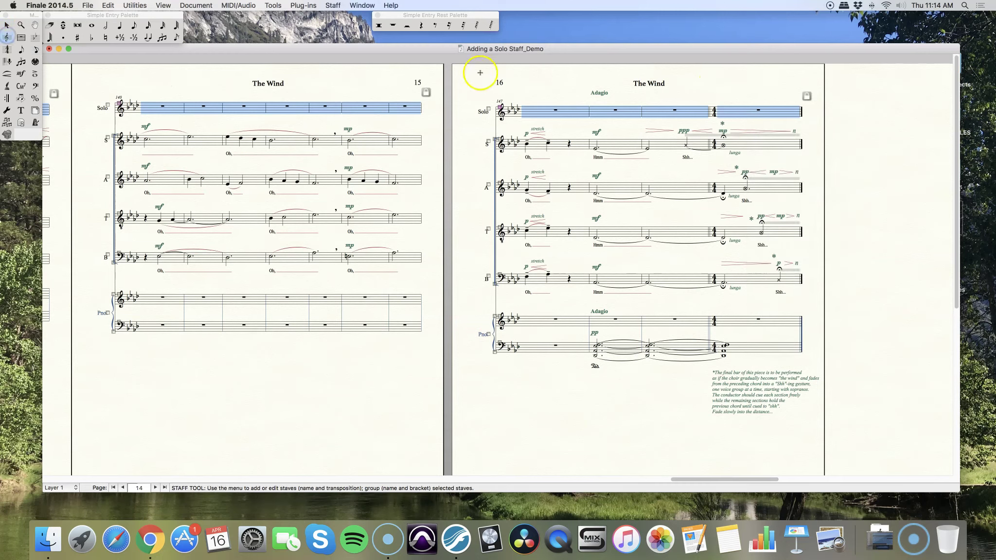
pyautogui.rightClick(758, 111)
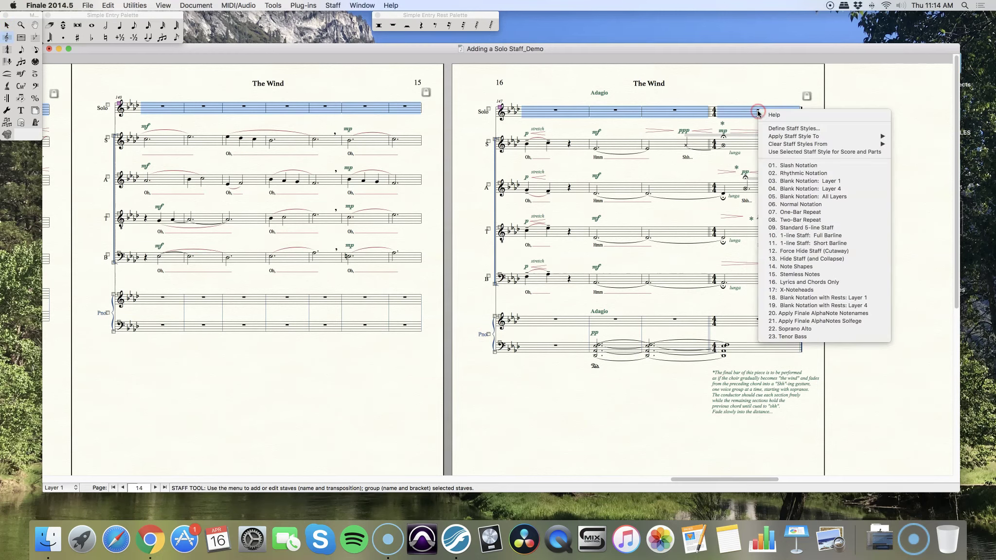
pyautogui.click(799, 258)
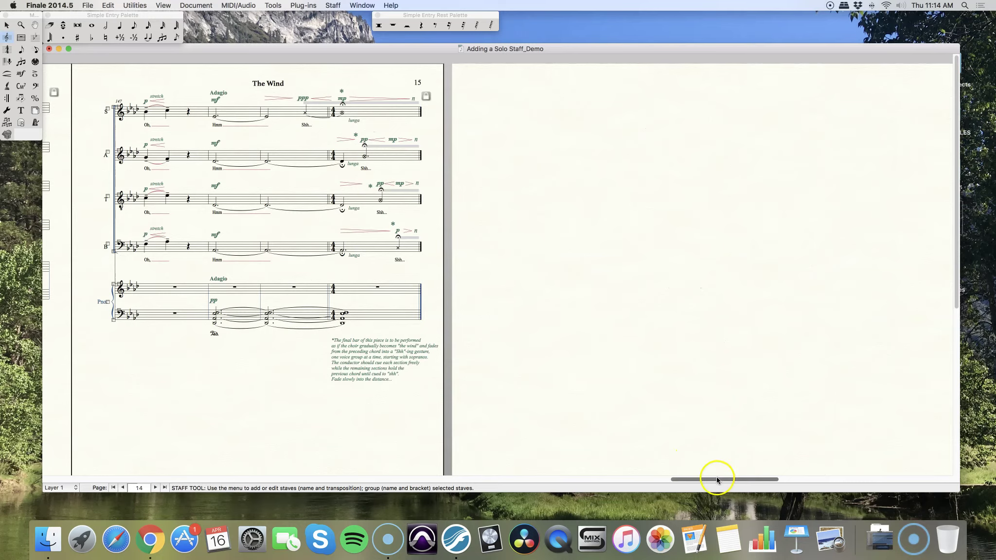
# Step: Scroll back to pages 4–5 and drag the choir staves up closer to the Solo staff
pyautogui.moveTo(717, 480); pyautogui.dragTo(353, 472)
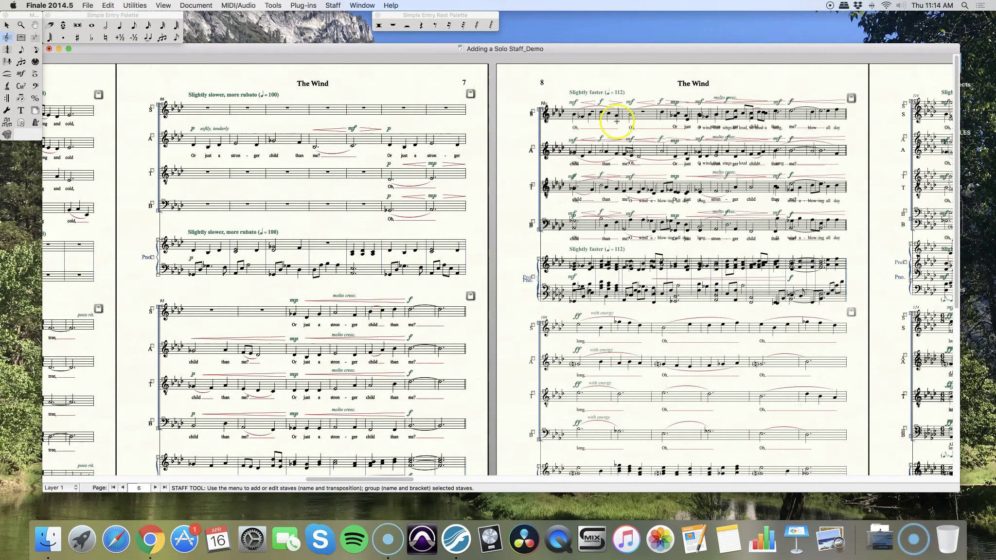
pyautogui.click(6, 25)
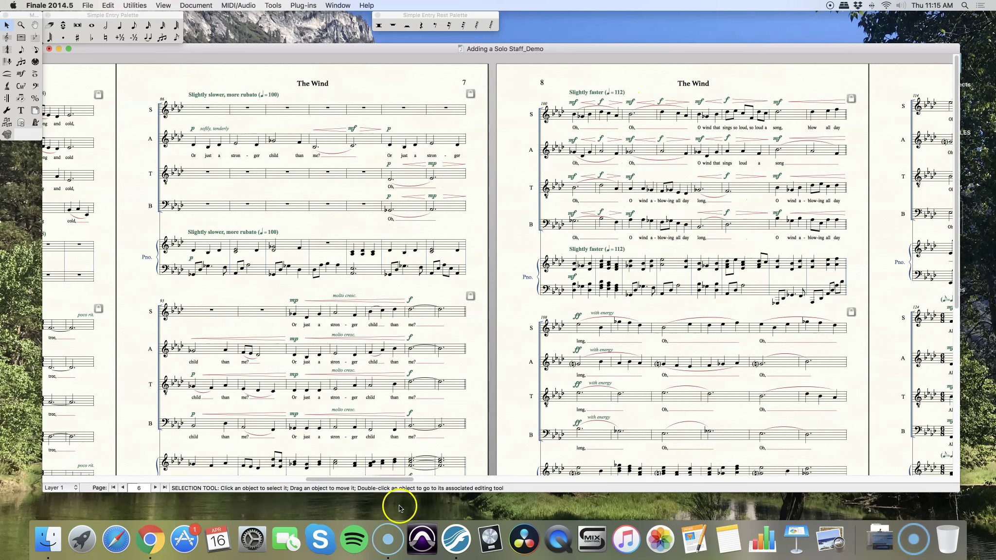
pyautogui.moveTo(362, 480); pyautogui.dragTo(237, 480)
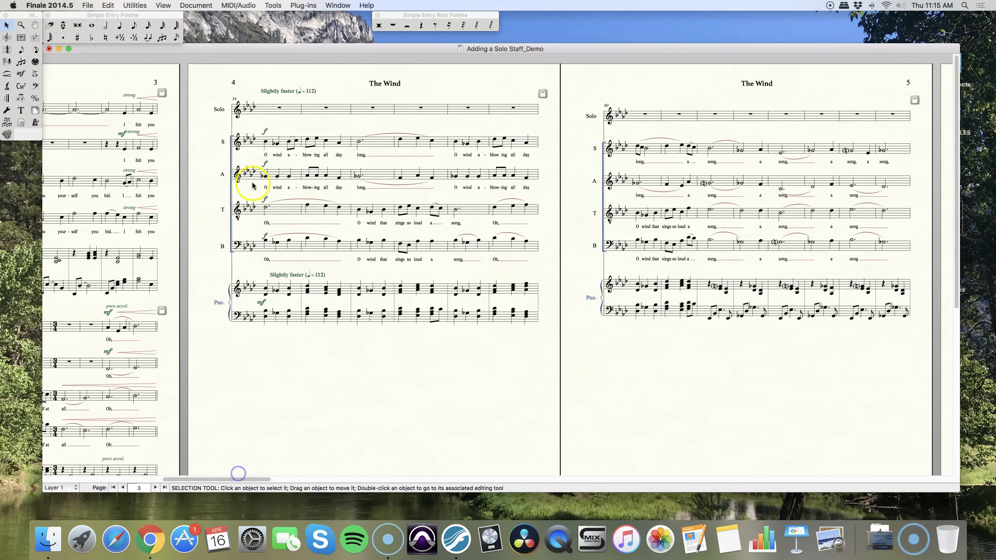
pyautogui.click(7, 37)
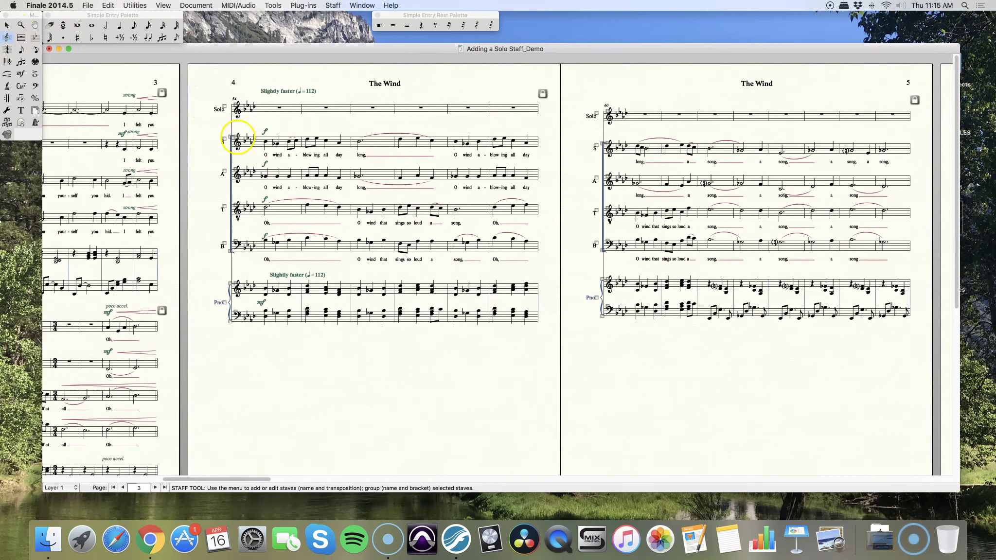
pyautogui.moveTo(236, 134); pyautogui.dragTo(237, 130)
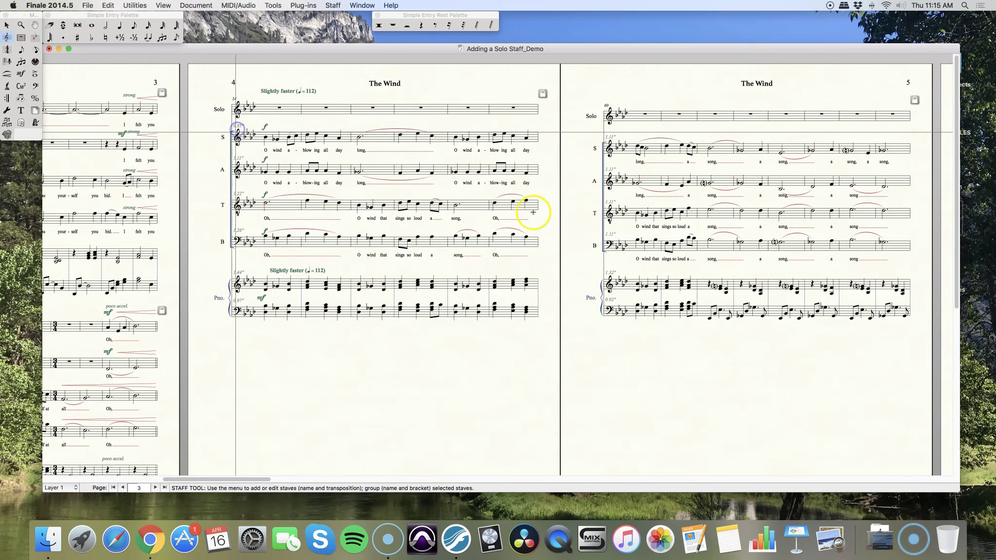
pyautogui.moveTo(603, 144); pyautogui.dragTo(611, 75)
# Step: Reposition the piano staff on page 4 to tighten the spacing
pyautogui.moveTo(234, 279); pyautogui.dragTo(944, 275)
pyautogui.click(429, 402)
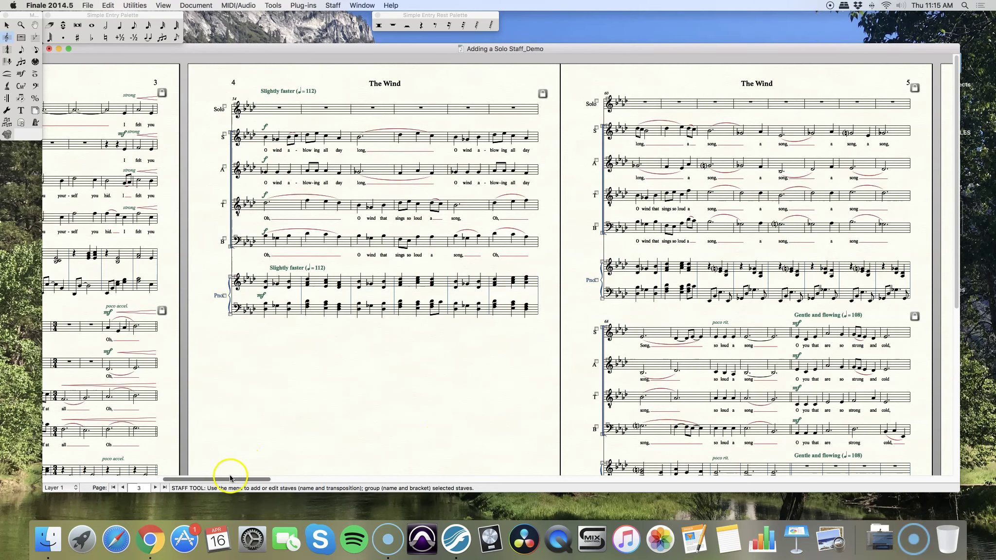
pyautogui.moveTo(230, 479); pyautogui.dragTo(260, 479)
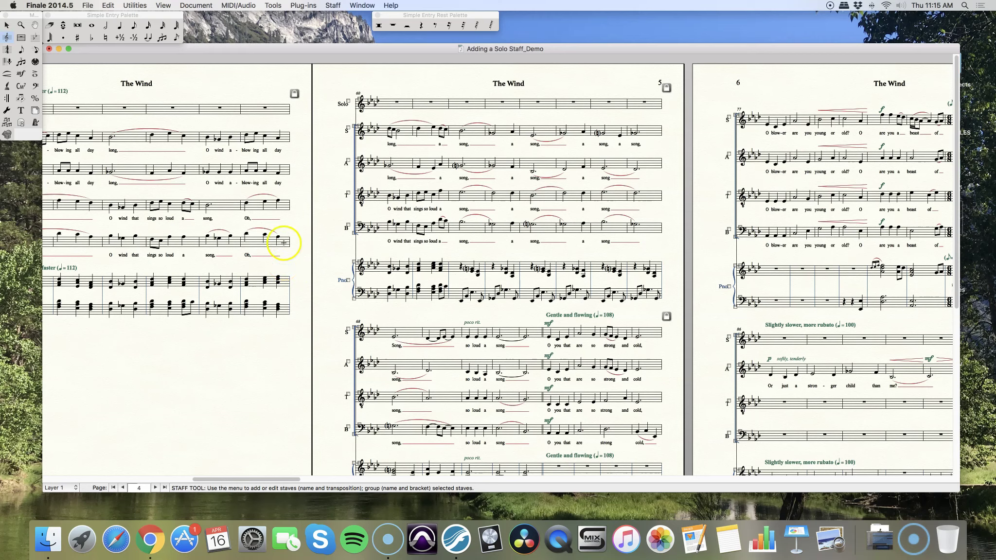
pyautogui.click(19, 499)
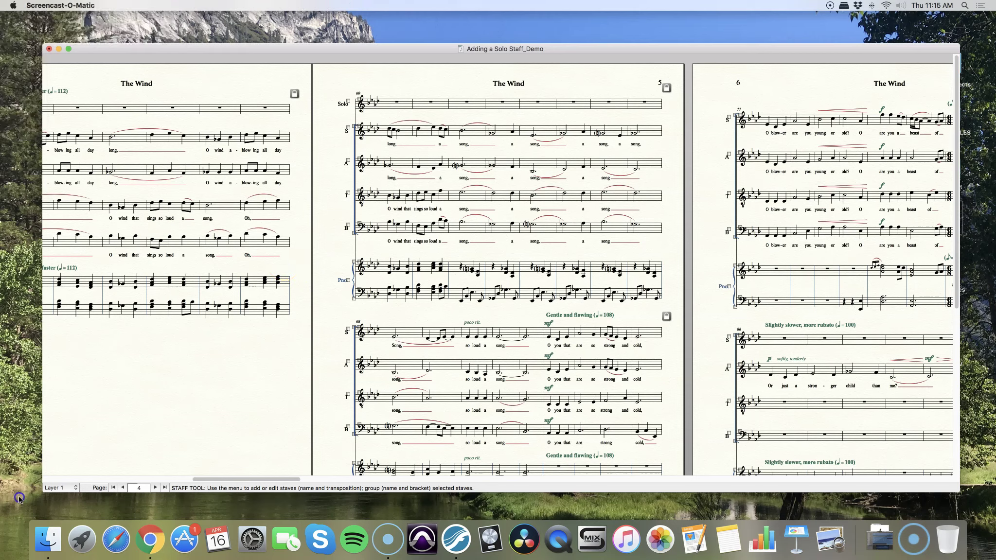